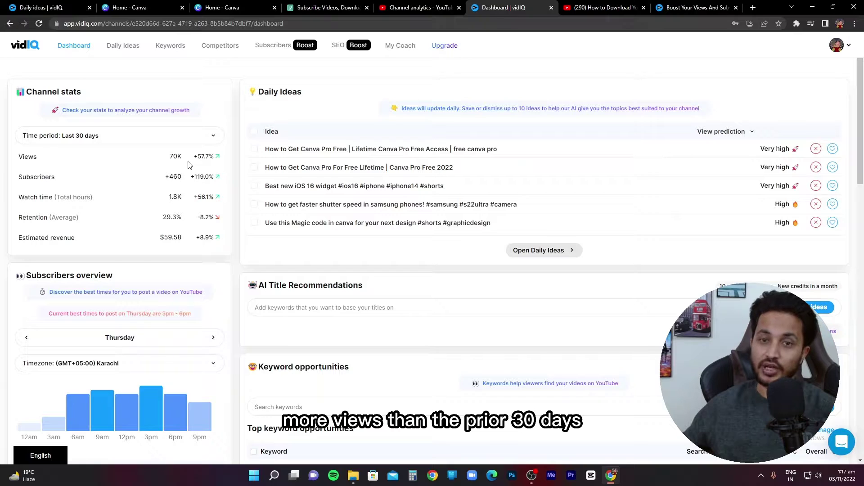
Review the view count, subscriber gain and subscriber growth percentage in the channel stats for the last 30 days
double_click(169, 156)
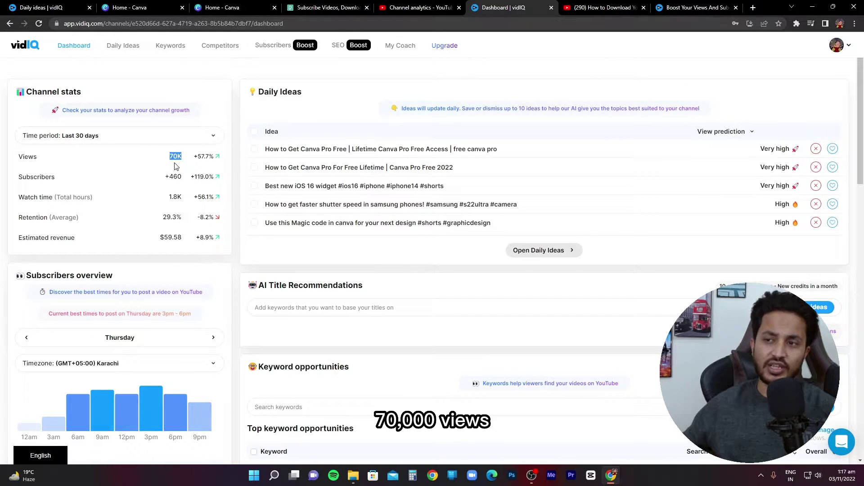
left_click(177, 167)
double_click(174, 176)
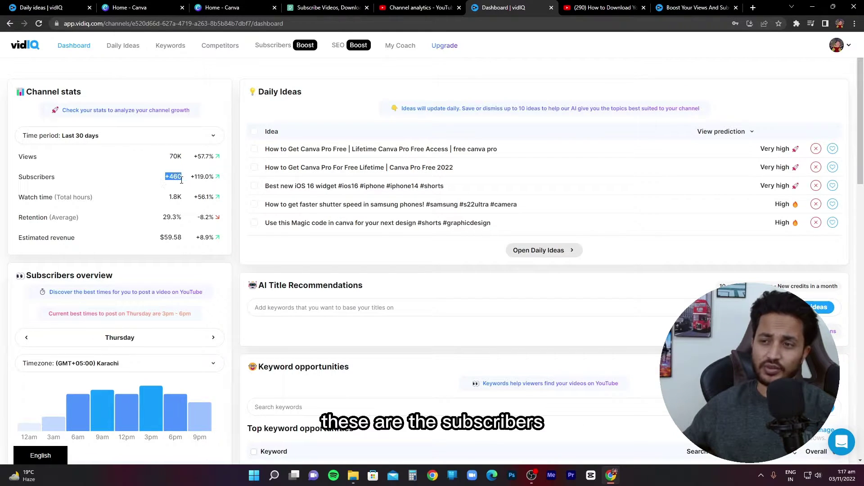
double_click(200, 176)
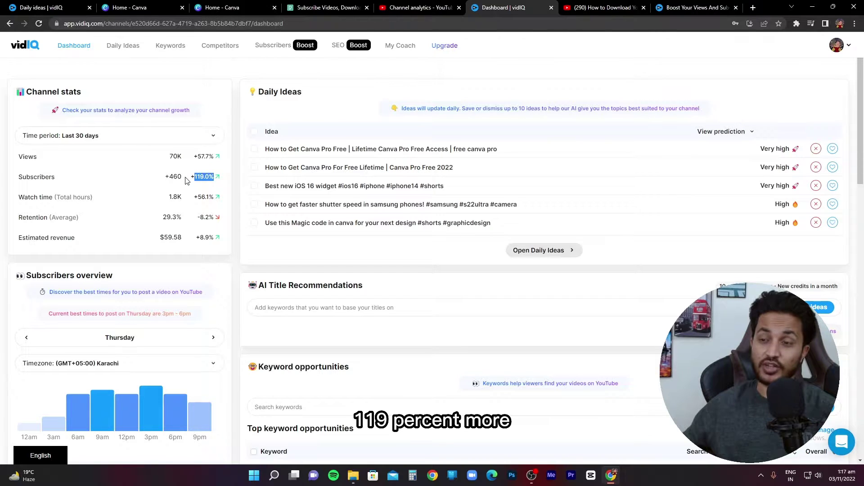
left_click(185, 178)
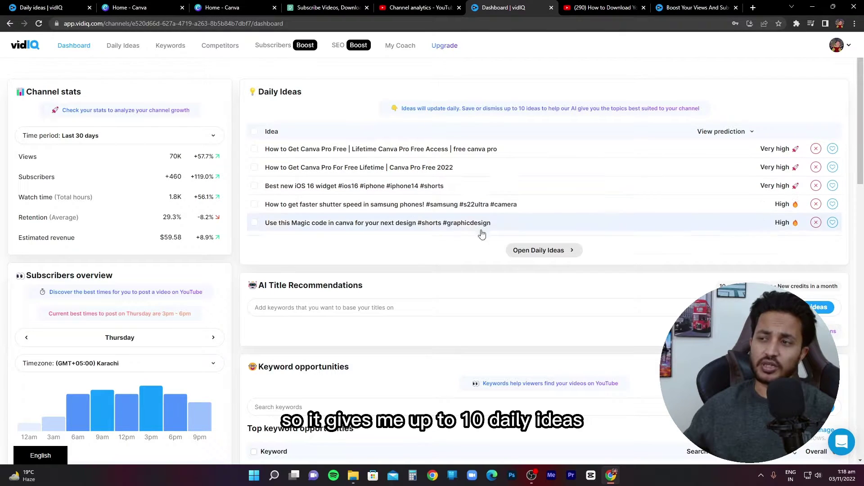
Open the full list of daily video ideas, review it, and return to the dashboard
left_click(522, 250)
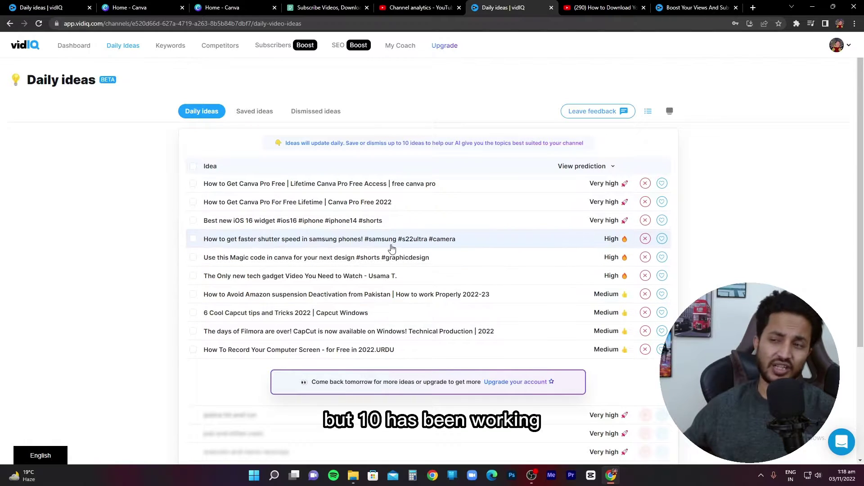
left_click(73, 47)
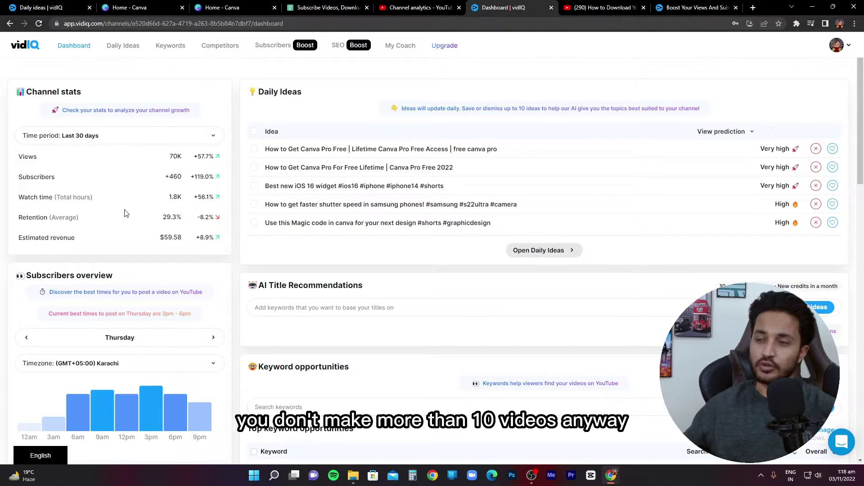
Examine the Thursday activity chart in the subscribers overview for the best time to post
scroll(234, 219, "down", 2)
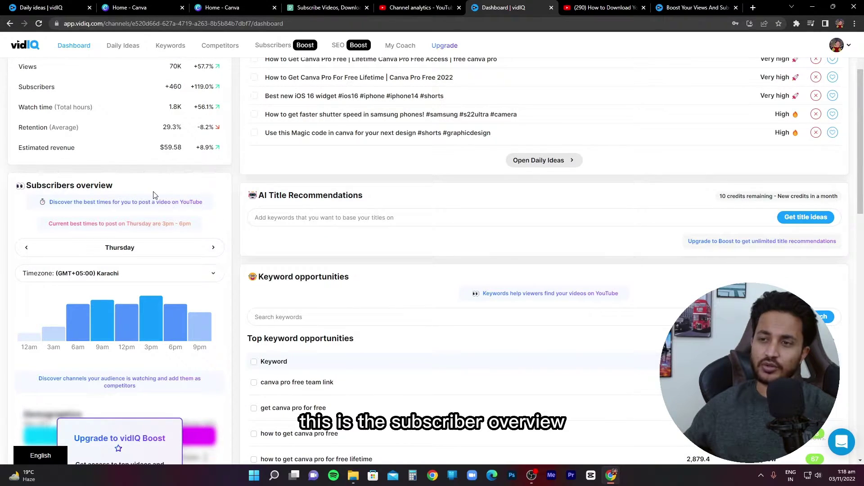
scroll(156, 195, "down", 1)
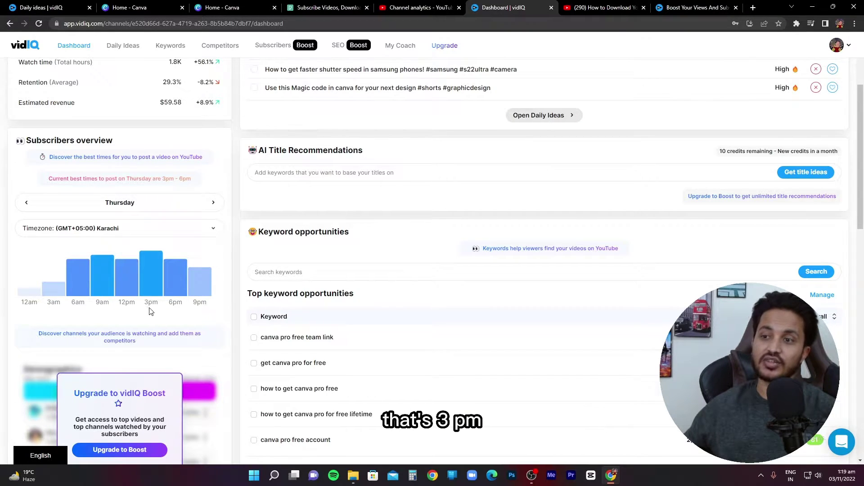
left_click_drag(164, 306, 146, 308)
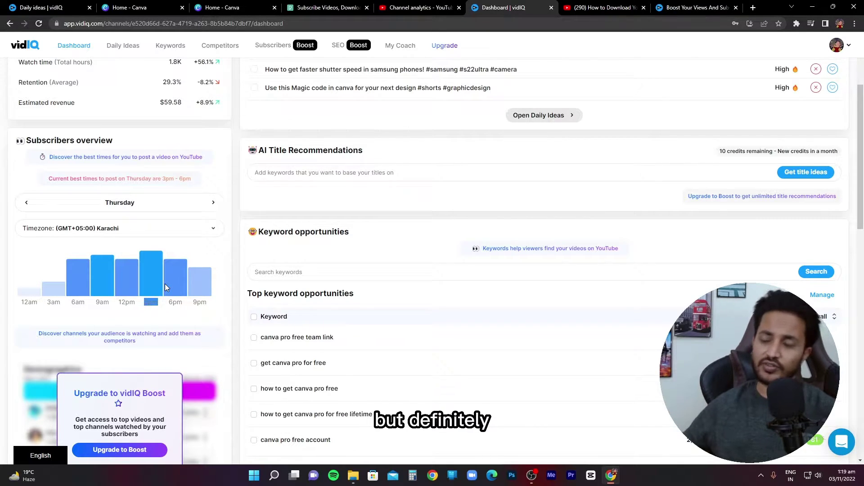
Examine the AI Title Recommendations section and the top keyword opportunities on the dashboard
left_click(342, 188)
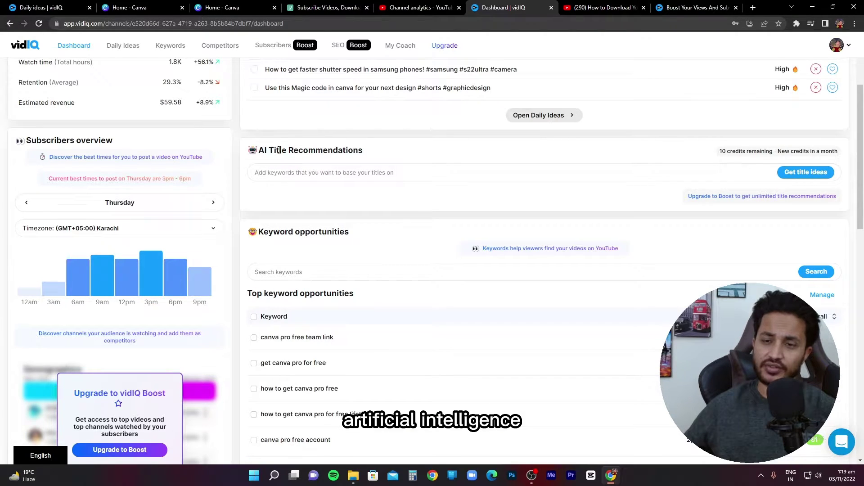
left_click(349, 176)
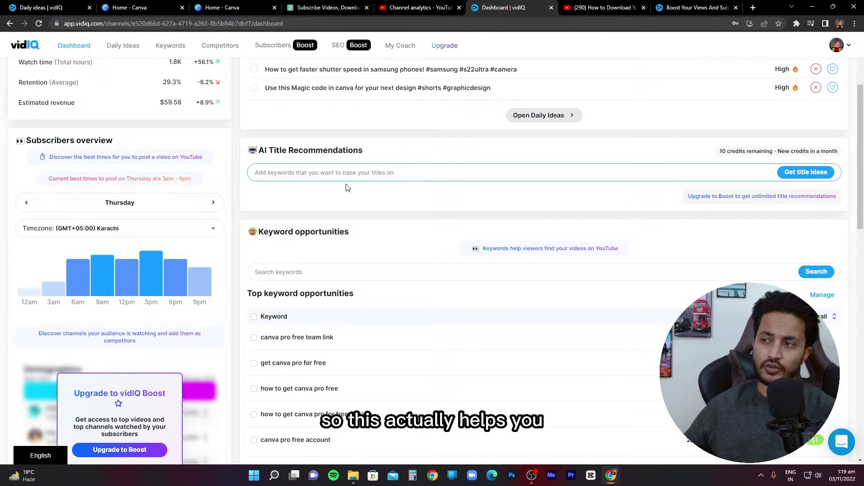
left_click(348, 187)
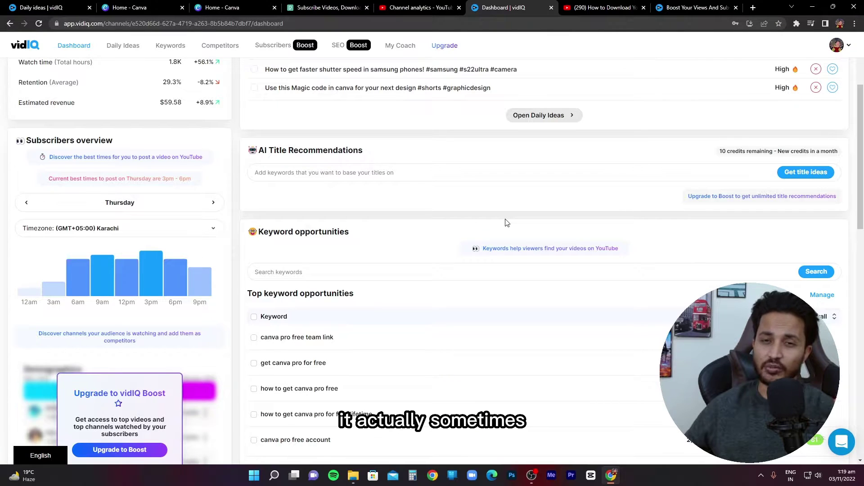
scroll(505, 222, "down", 1)
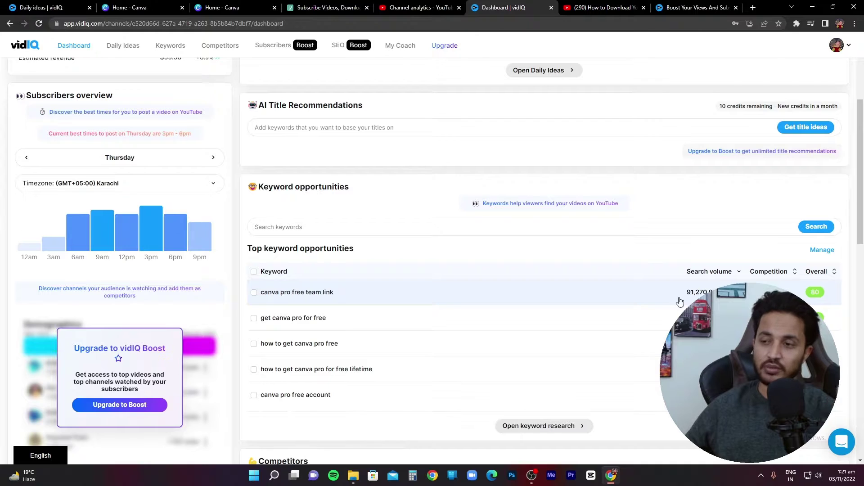
Compare the own channel's 7-day views and percentage change with those of the tracked competitors
scroll(403, 289, "down", 5)
scroll(373, 270, "down", 1)
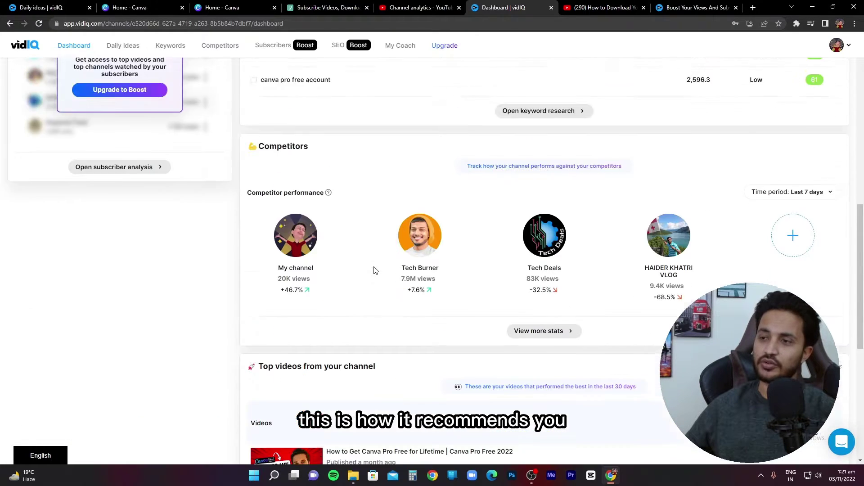
scroll(374, 268, "up", 1)
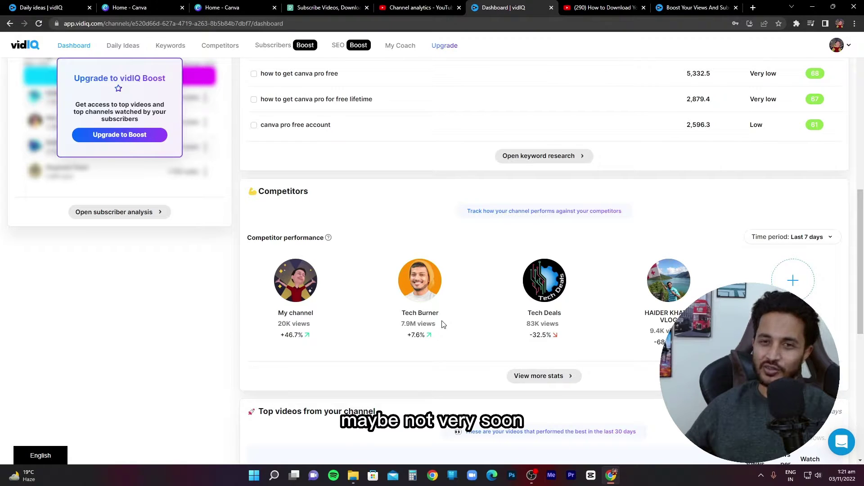
scroll(441, 324, "down", 3)
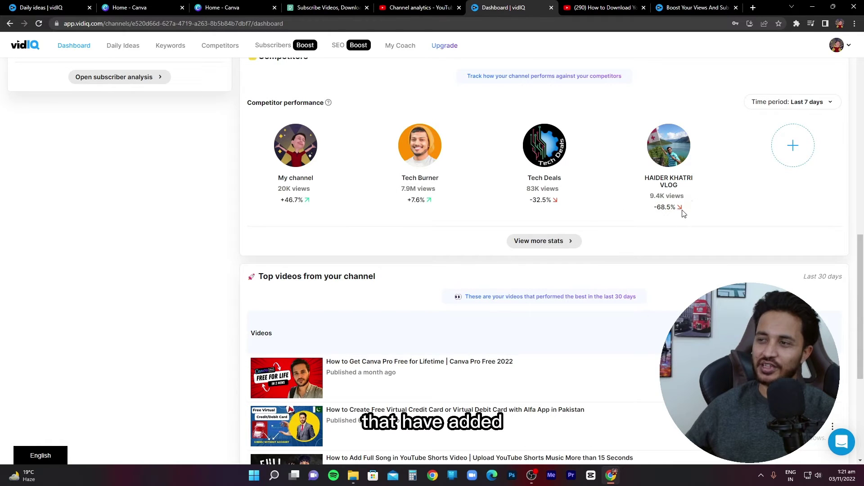
left_click_drag(679, 208, 644, 209)
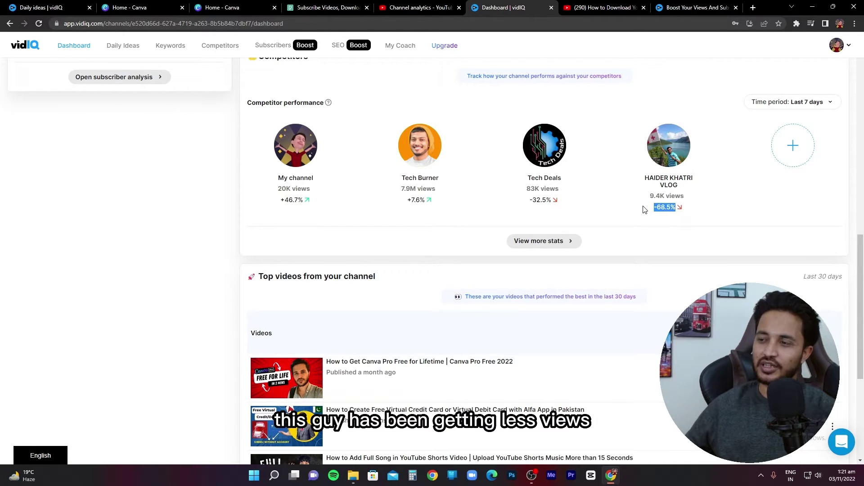
left_click_drag(552, 198, 528, 200)
left_click(508, 200)
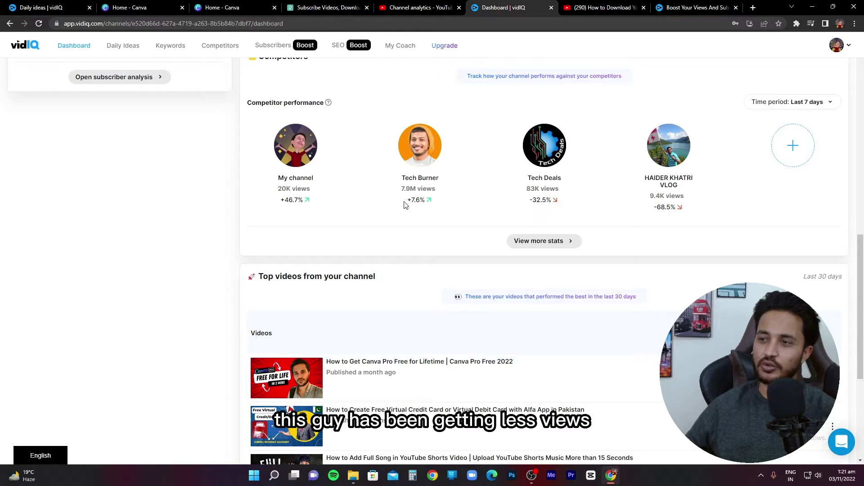
left_click_drag(306, 203, 278, 200)
left_click(298, 202)
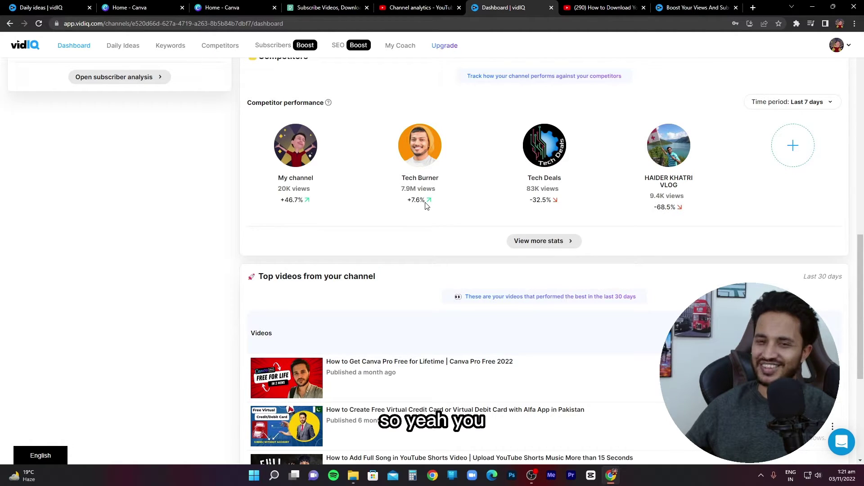
Review the channel's top videos of the last 30 days and its top search terms
scroll(399, 226, "down", 2)
scroll(399, 225, "down", 1)
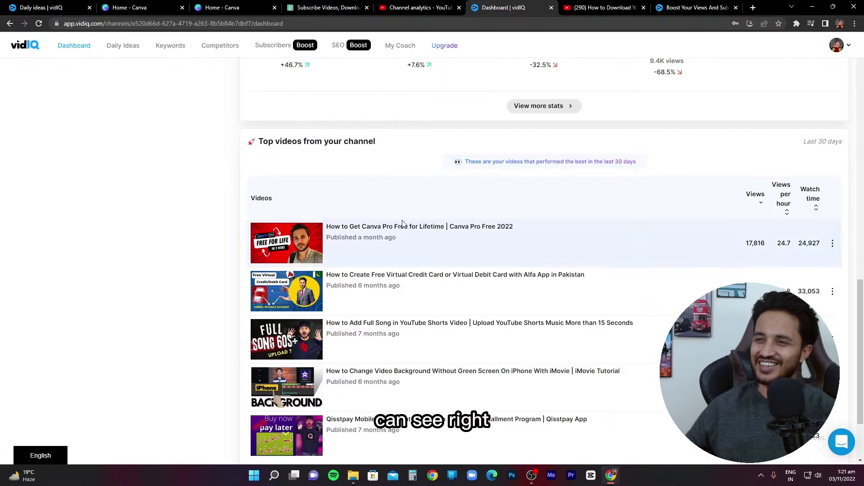
scroll(446, 201, "down", 1)
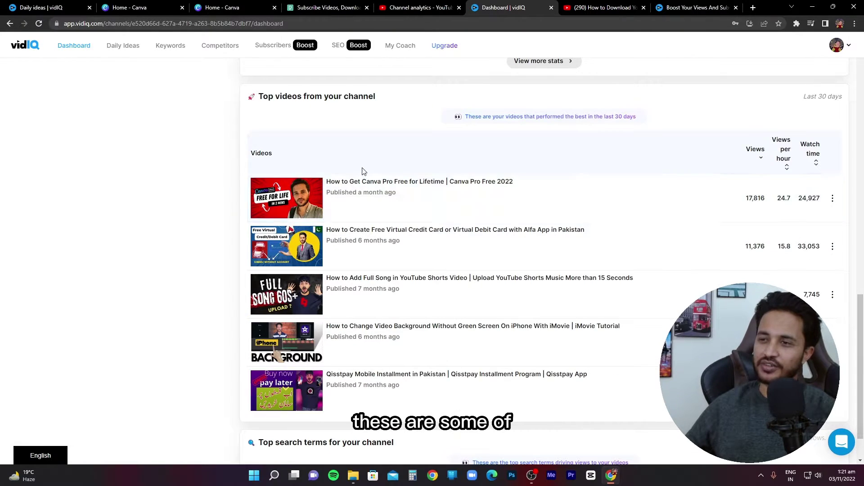
scroll(442, 290, "down", 3)
scroll(442, 294, "up", 2)
scroll(372, 191, "down", 2)
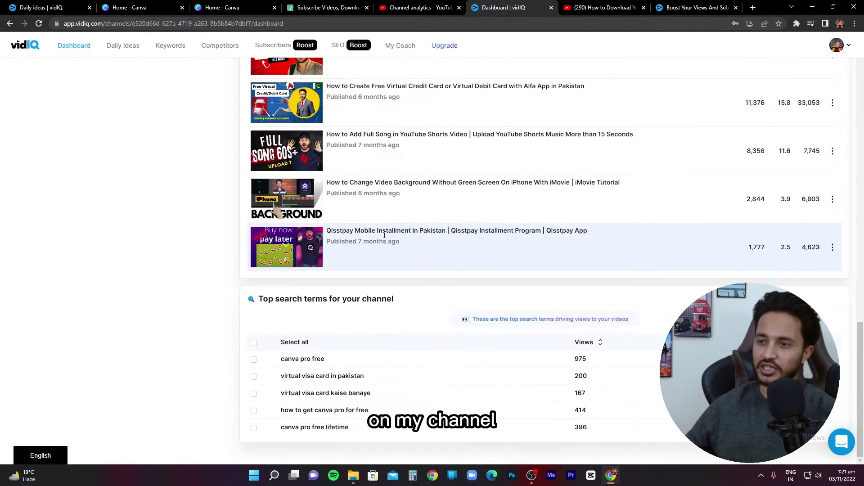
scroll(367, 345, "up", 5)
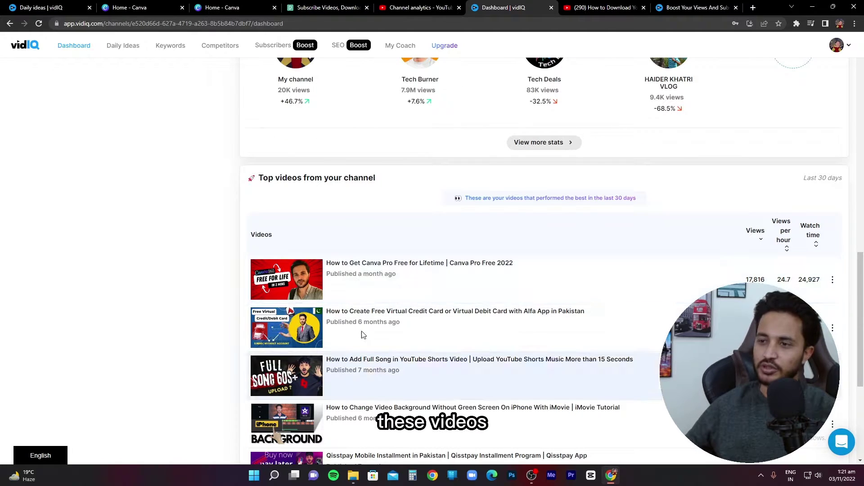
scroll(387, 310, "down", 3)
Open the Daily Ideas page and review the view prediction of each suggested topic
scroll(405, 334, "up", 10)
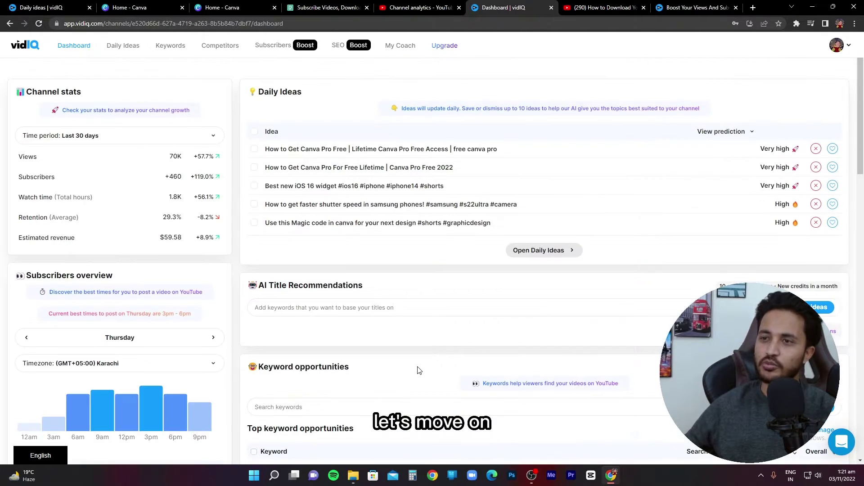
left_click(122, 47)
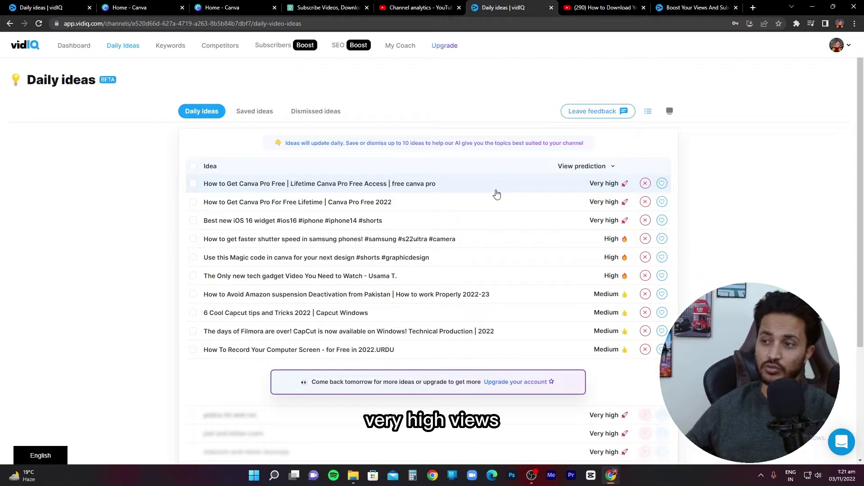
Search the keyword research page for "sindhi biryani"
left_click(179, 48)
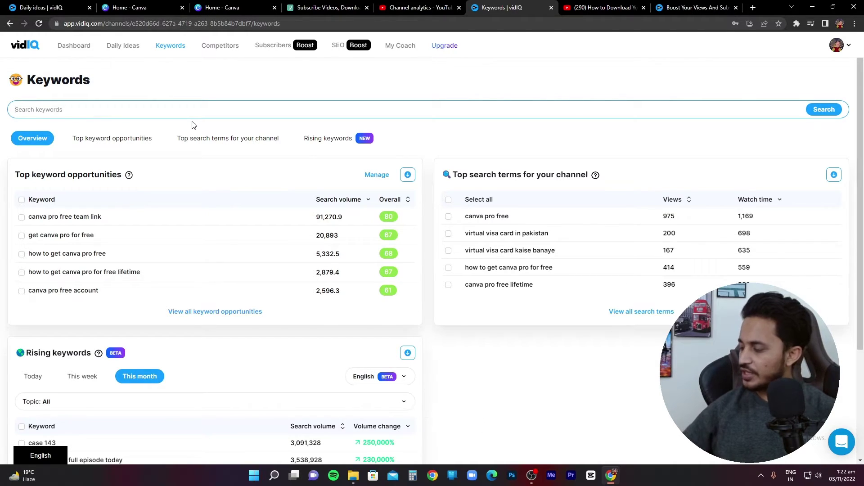
type("sindh")
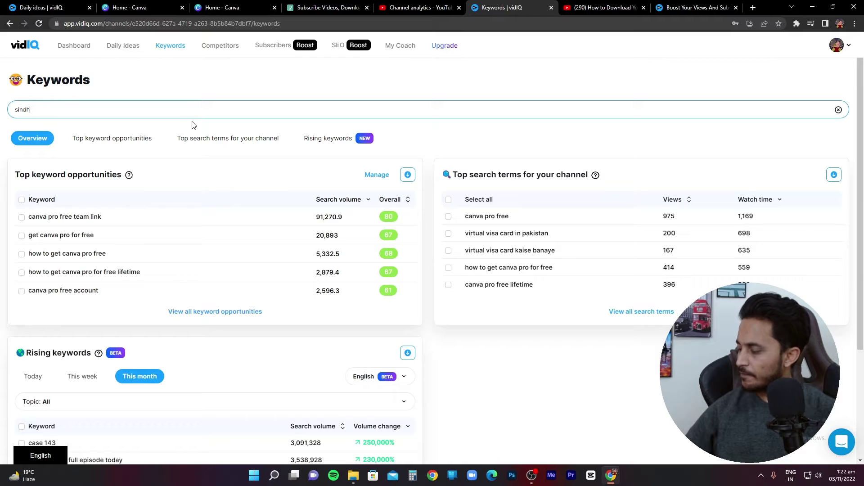
type("i biryani")
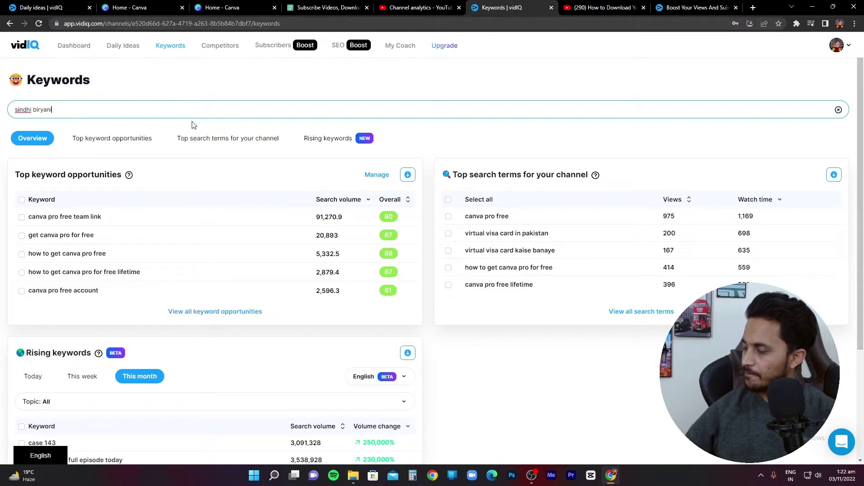
key("Return")
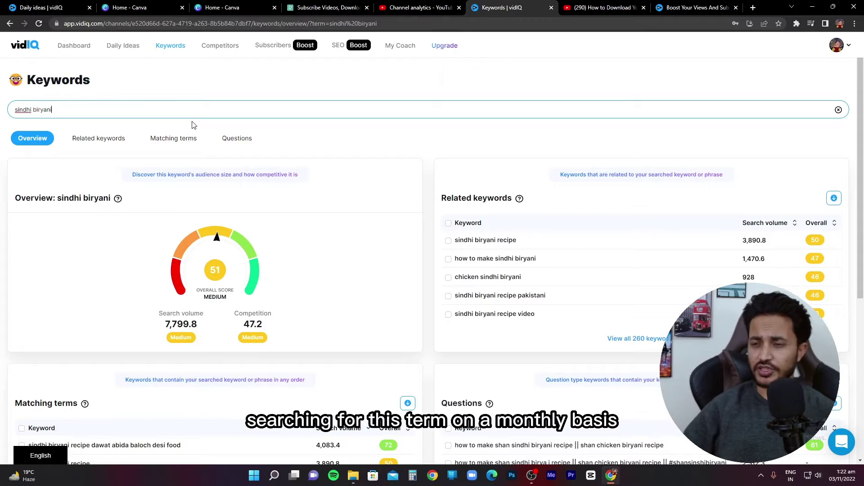
Review the overview for "sindhi biryani" and open its full list of related keywords
scroll(285, 234, "down", 3)
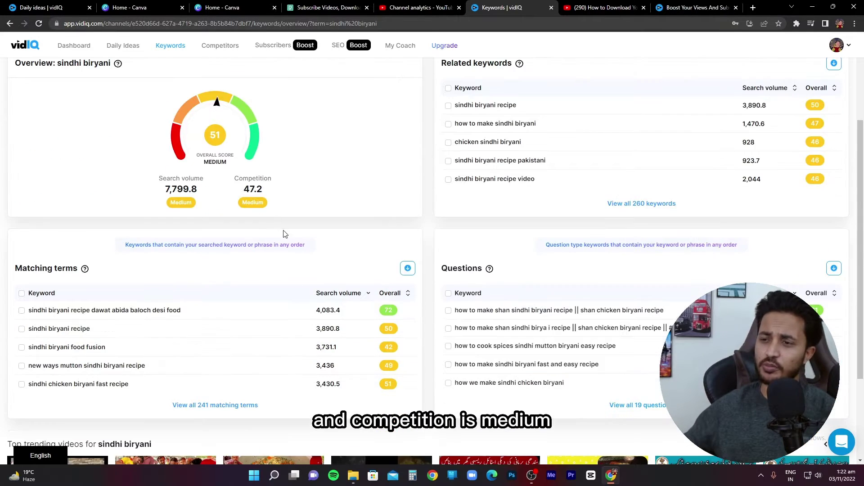
scroll(246, 302, "up", 3)
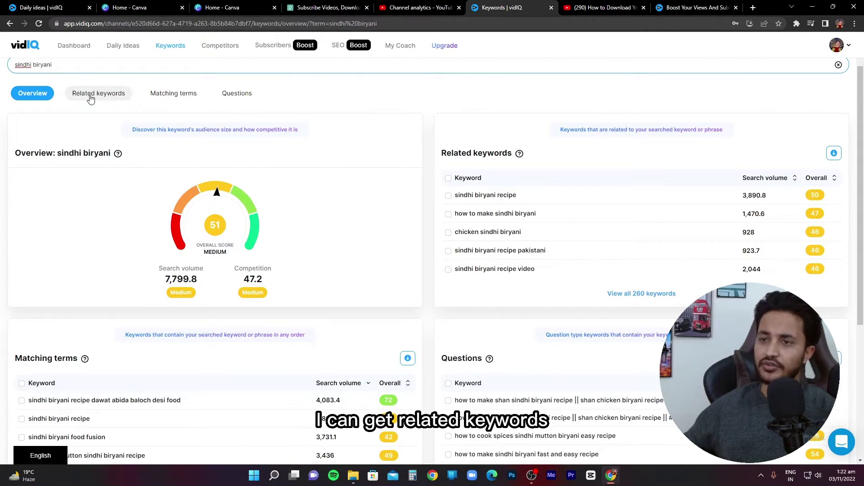
left_click(91, 94)
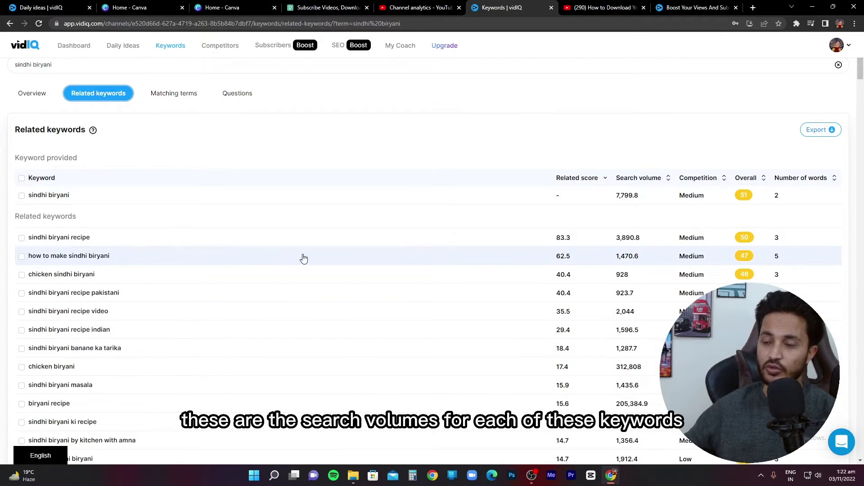
Sort the related keywords by highest search volume, review them, and re-sort the list by competition in ascending order
left_click(641, 179)
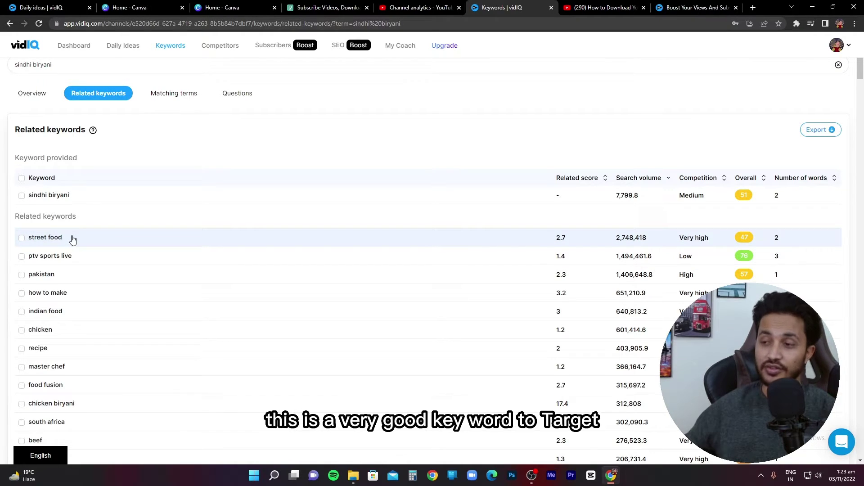
mouse_move(706, 245)
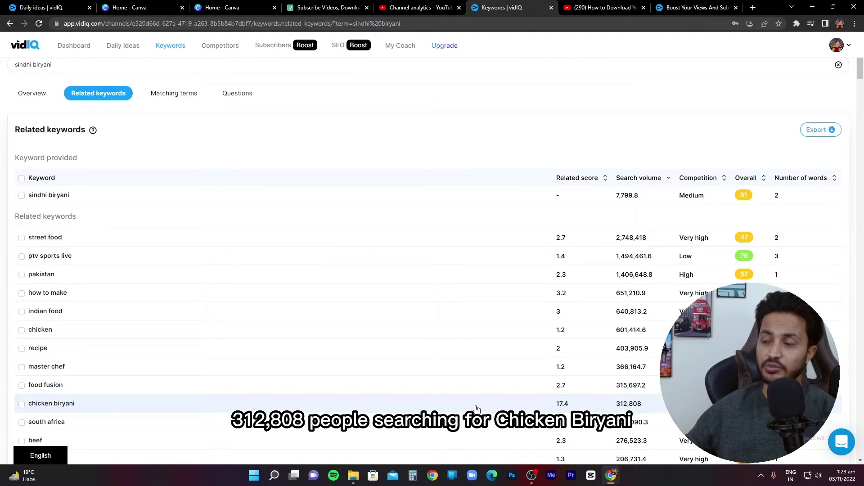
left_click(704, 179)
left_click(706, 179)
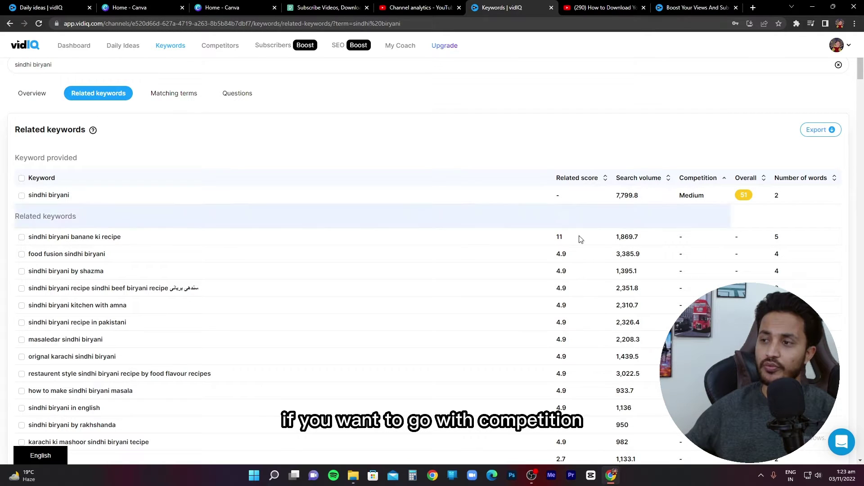
Review the related keywords for "sindhi biryani" in order of competition, checking their search volume and overall score
scroll(387, 271, "down", 10)
scroll(393, 273, "down", 5)
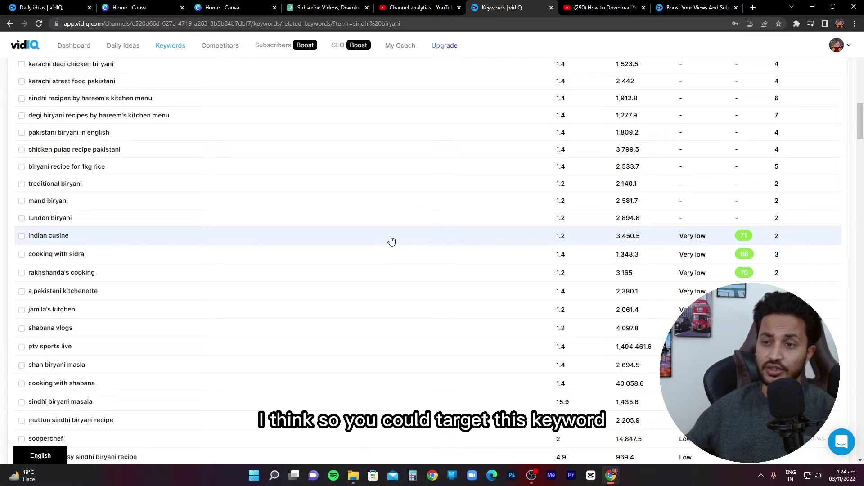
scroll(392, 242, "down", 3)
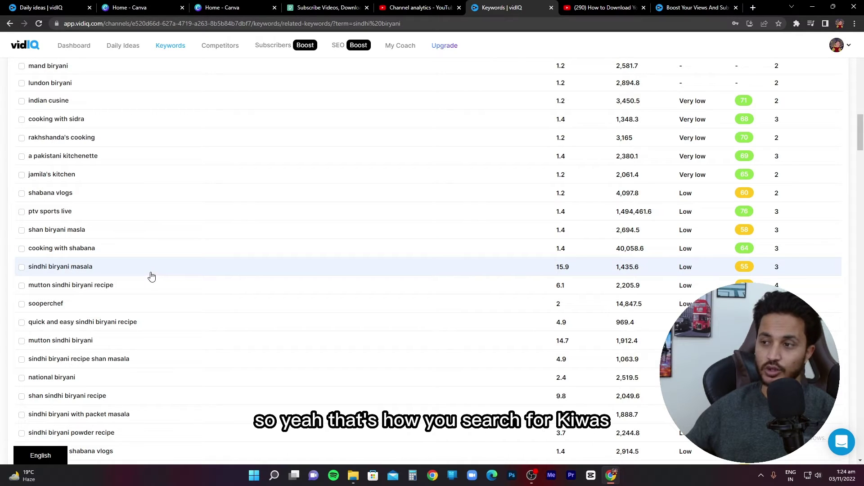
scroll(151, 276, "down", 7)
scroll(168, 256, "up", 18)
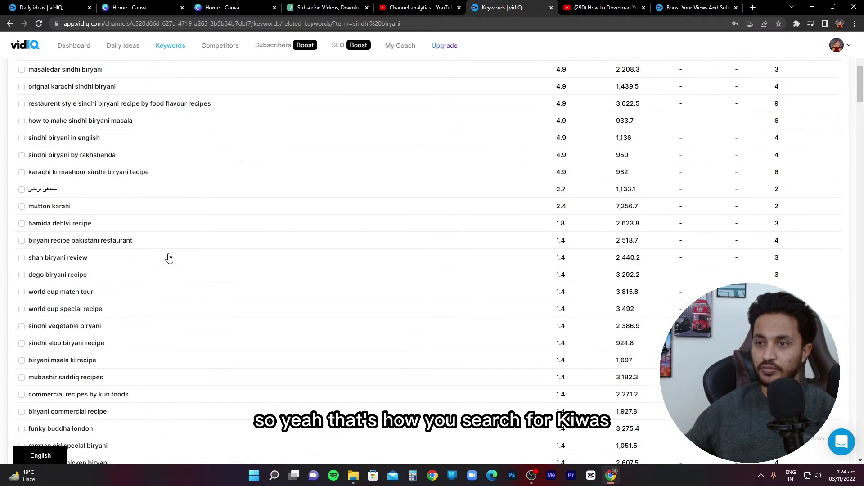
scroll(168, 256, "up", 7)
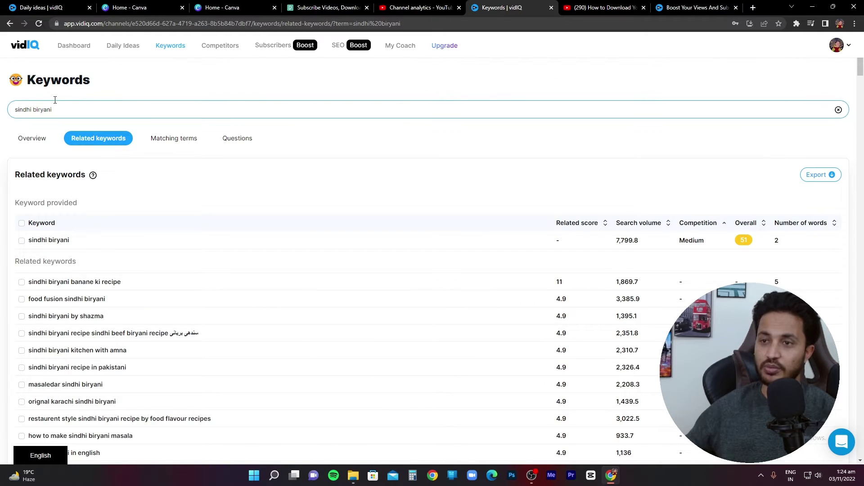
Open the matching terms for "sindhi biryani" and list them by highest search volume
left_click(174, 139)
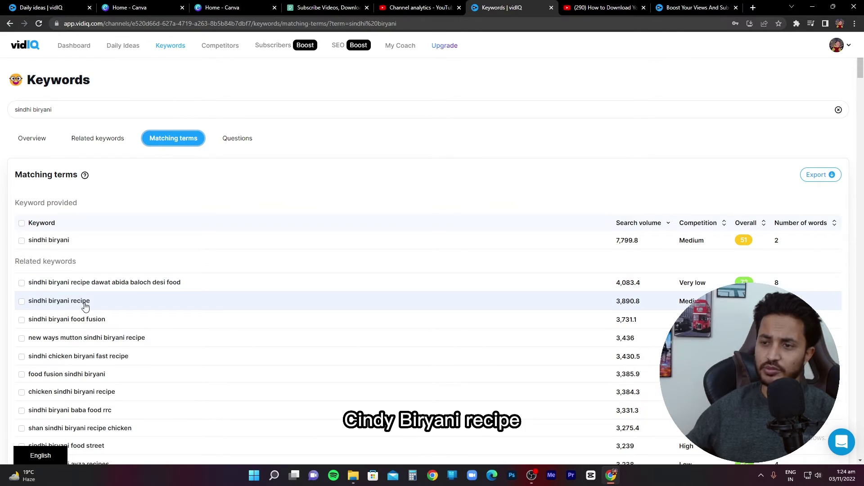
left_click(645, 225)
left_click(633, 224)
left_click(636, 222)
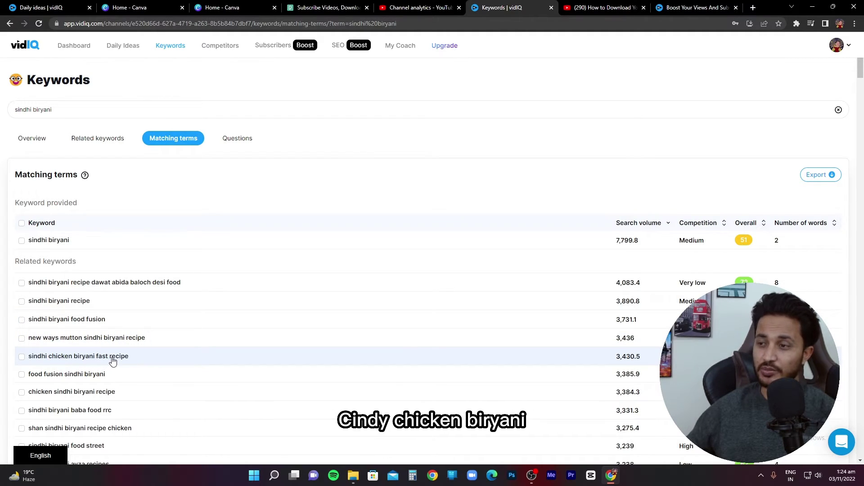
Sort the matching terms by ascending competition, review them, and re-sort the list by highest overall score
left_click(705, 222)
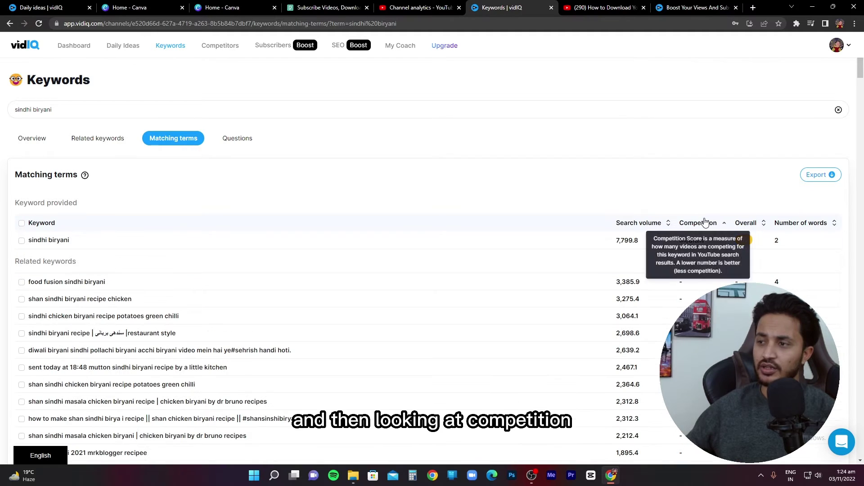
scroll(392, 346, "down", 10)
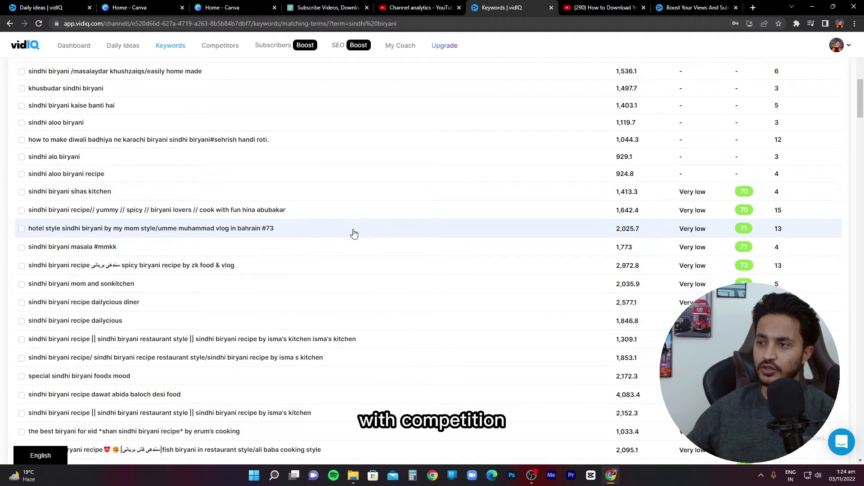
scroll(420, 261, "up", 10)
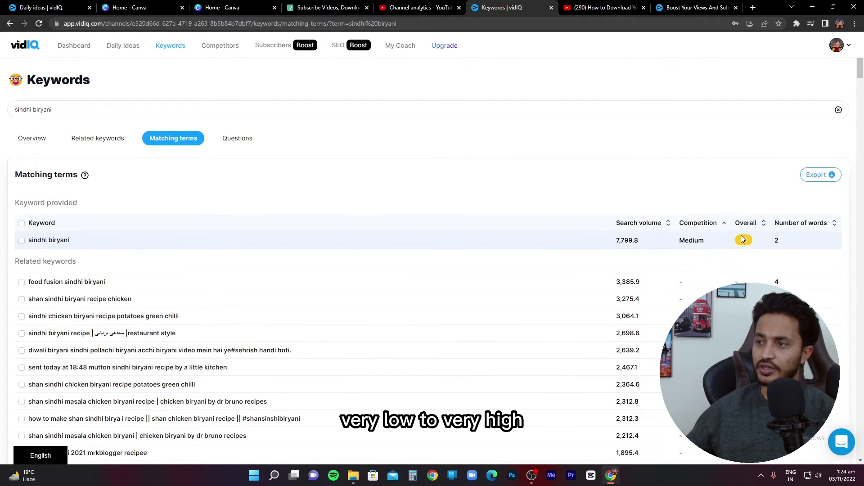
left_click(735, 224)
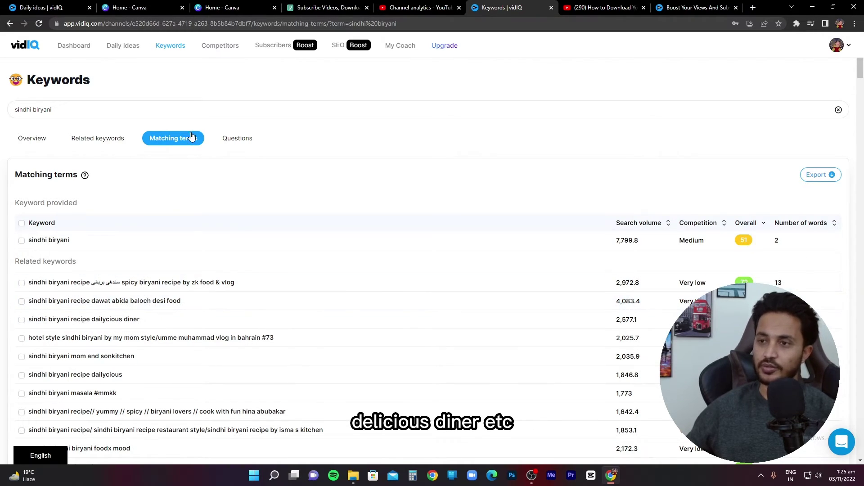
Open the question keywords for "sindhi biryani" and review the list with its search volume and competition
left_click(229, 139)
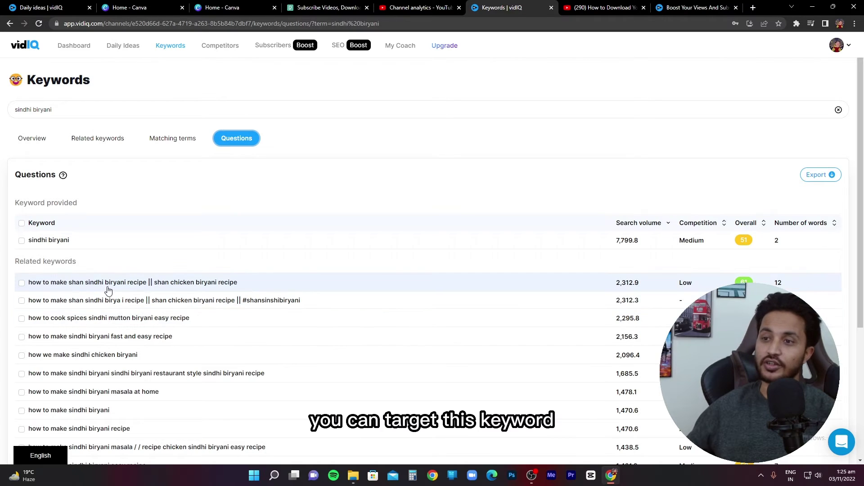
scroll(103, 329, "down", 4)
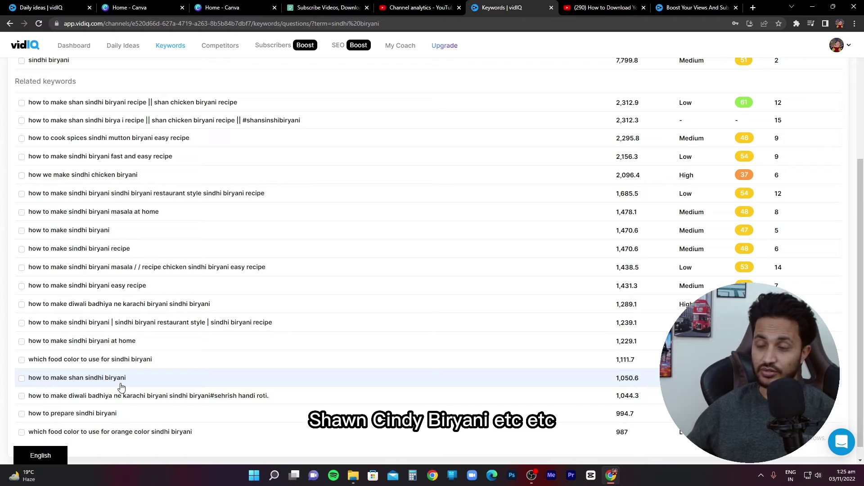
scroll(121, 387, "up", 4)
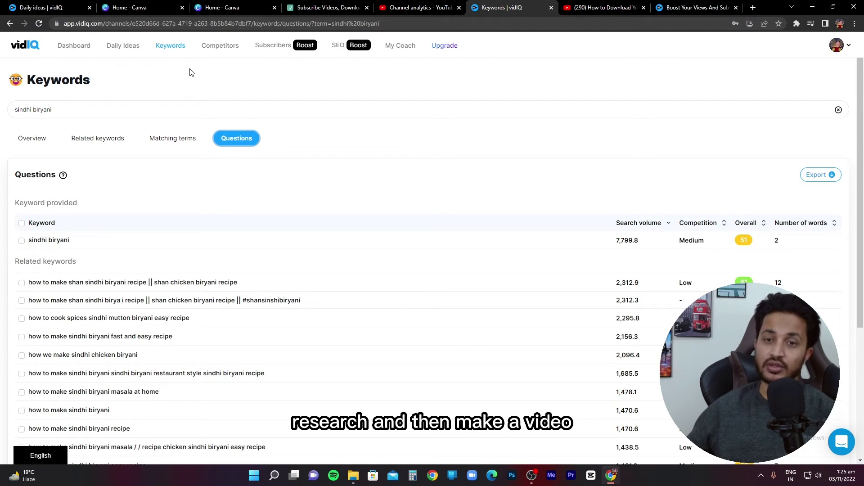
Open the Competitors page and compare the selected channels' 30-day views, growth figures and top videos
left_click(220, 46)
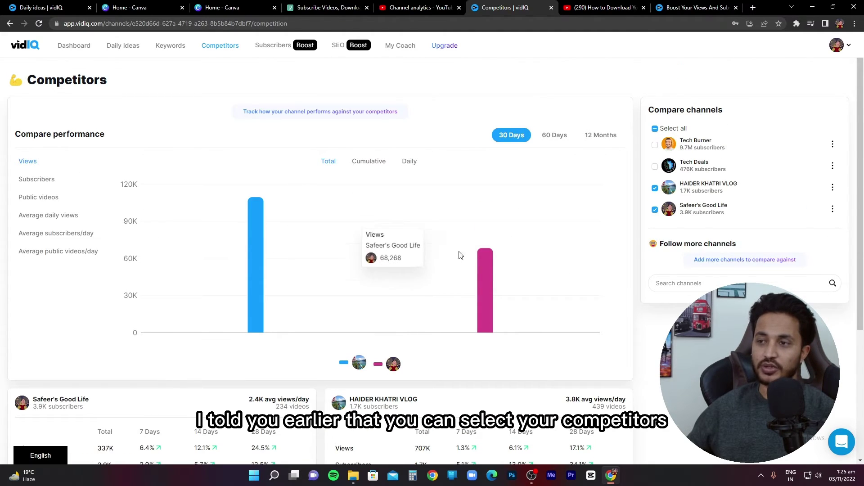
scroll(459, 253, "down", 3)
scroll(297, 246, "up", 2)
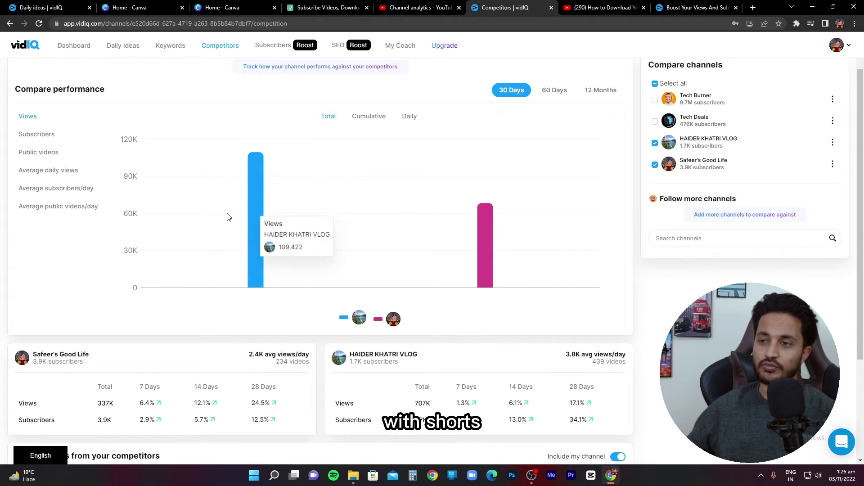
scroll(255, 203, "down", 3)
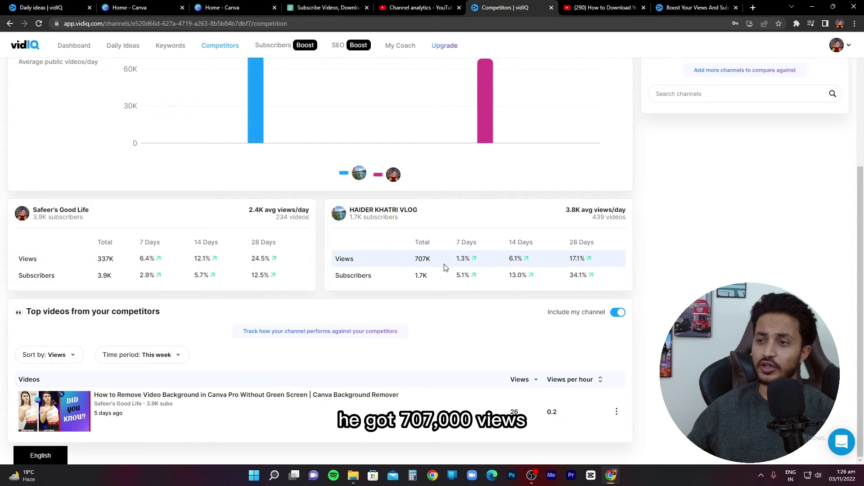
scroll(427, 267, "up", 5)
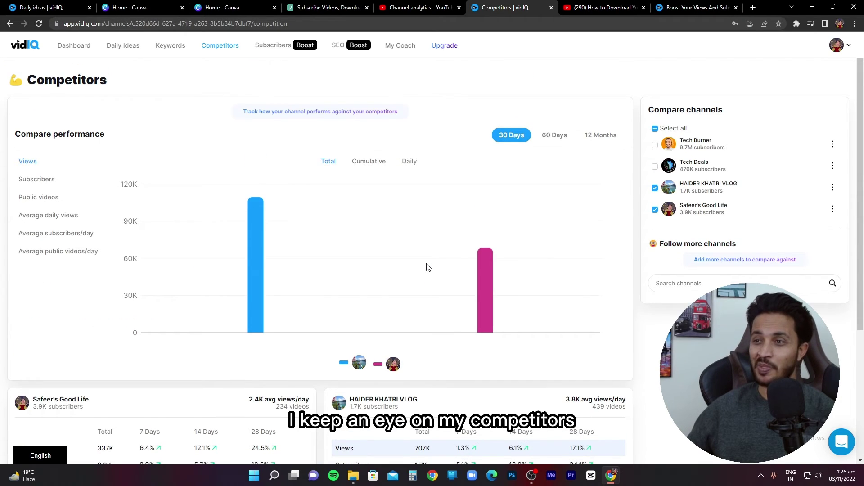
Open the Subscribers page and look over the audience analysis and best times to post
left_click(273, 47)
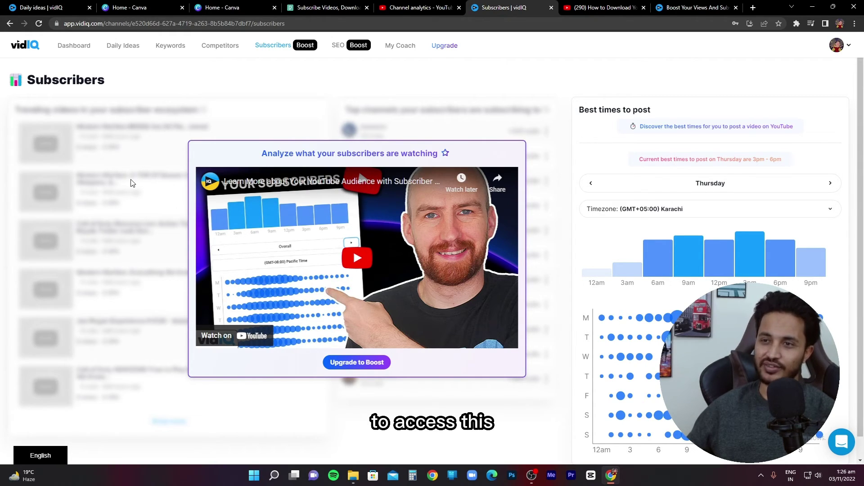
scroll(685, 212, "down", 1)
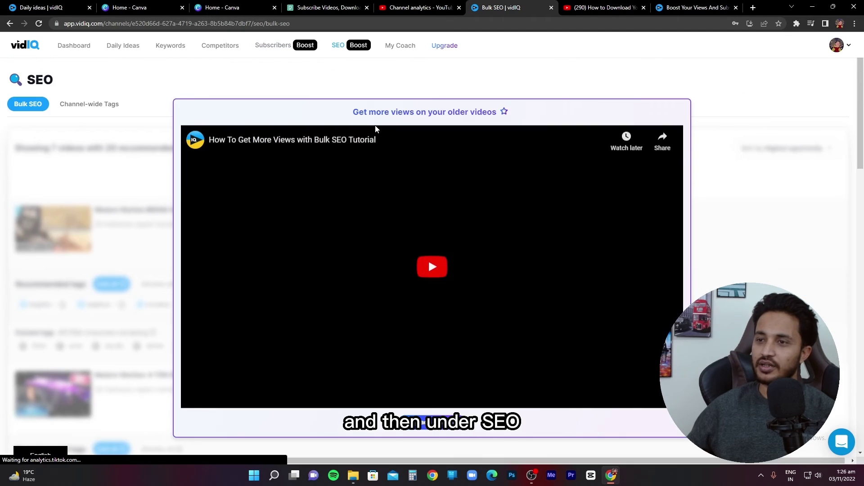
Look over the Bulk SEO section of the SEO page, view Channel-wide Tags, and return to Bulk SEO
scroll(171, 135, "down", 2)
scroll(145, 129, "up", 3)
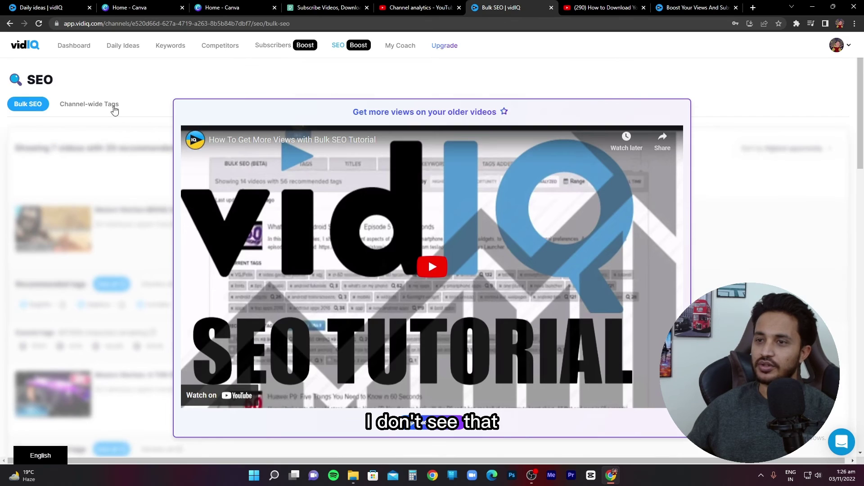
left_click(114, 108)
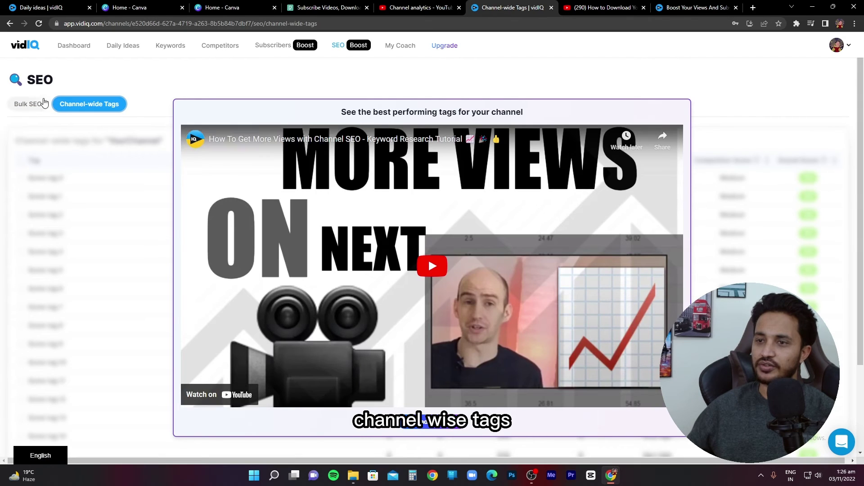
left_click(27, 104)
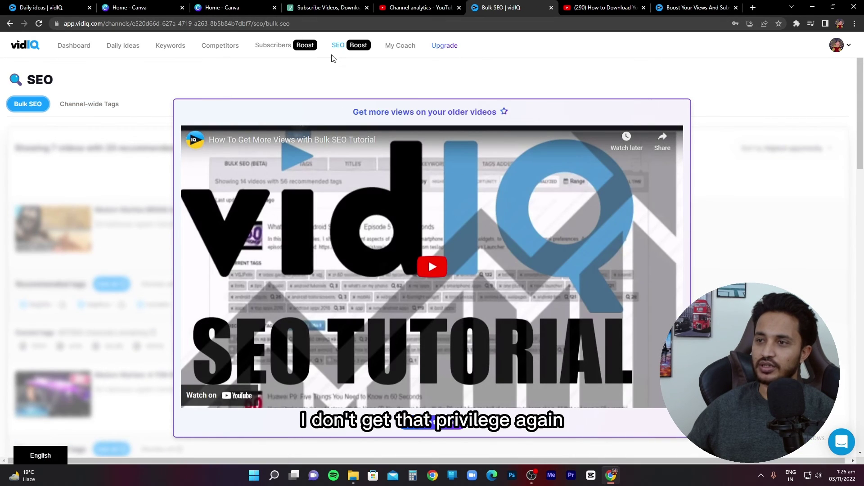
Open the My Coach page and review its recorded sessions, upcoming live sessions and community section
left_click(394, 54)
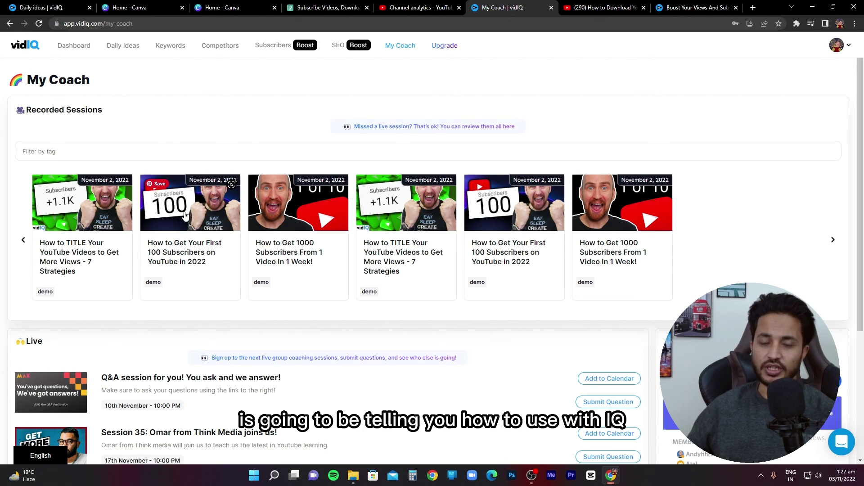
scroll(185, 215, "down", 4)
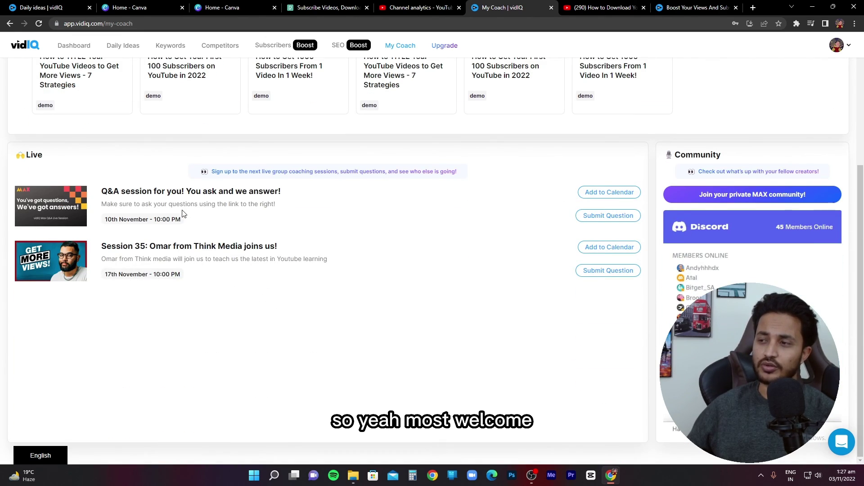
scroll(183, 214, "up", 1)
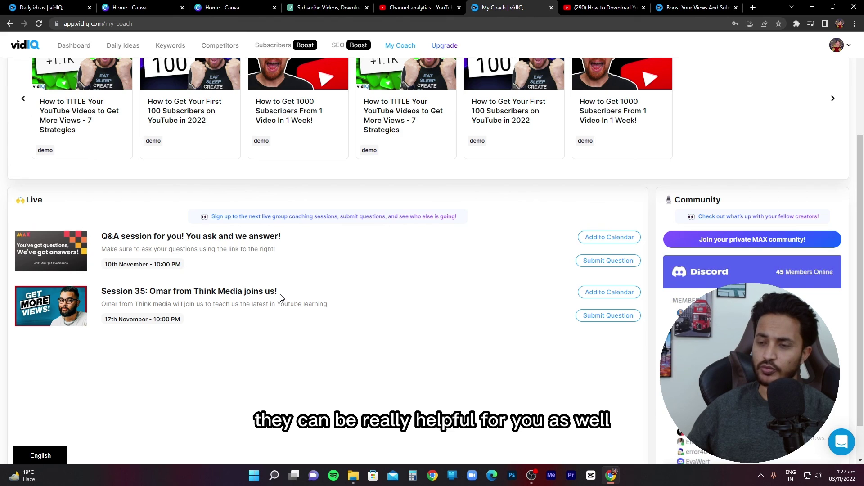
Return to the Dashboard and look over its channel stats, daily ideas, keyword opportunities and competitor sections
scroll(280, 297, "up", 3)
left_click(74, 45)
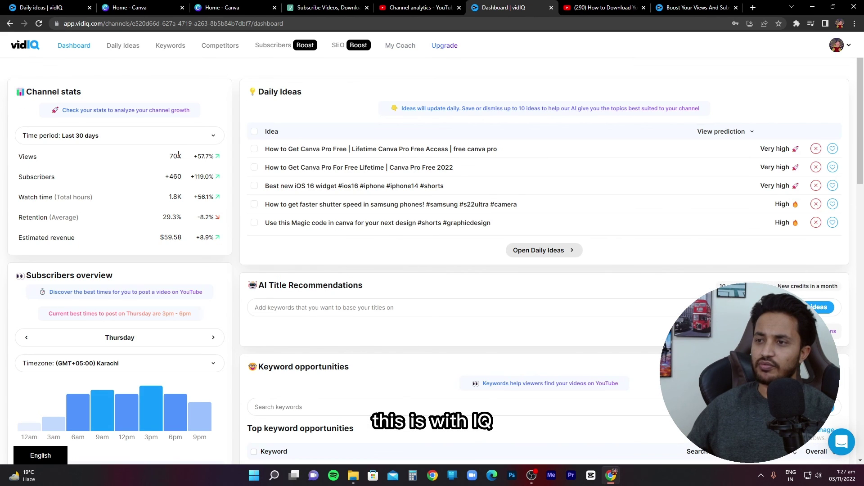
scroll(179, 155, "down", 11)
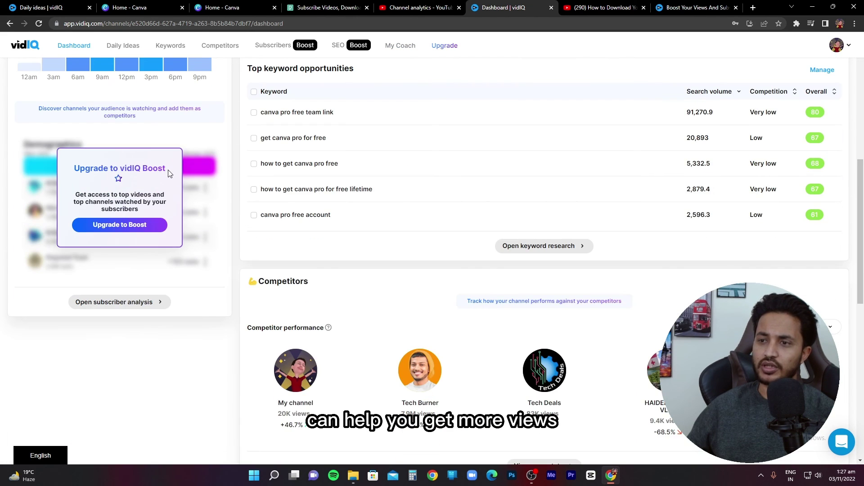
scroll(169, 173, "up", 11)
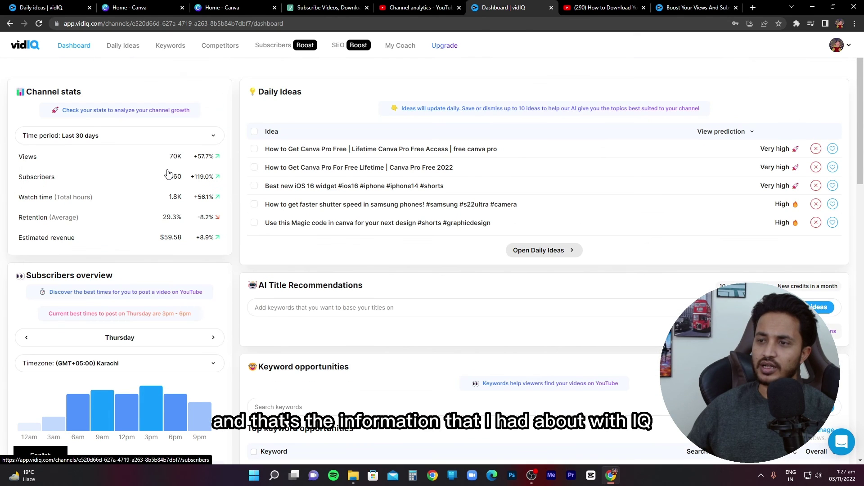